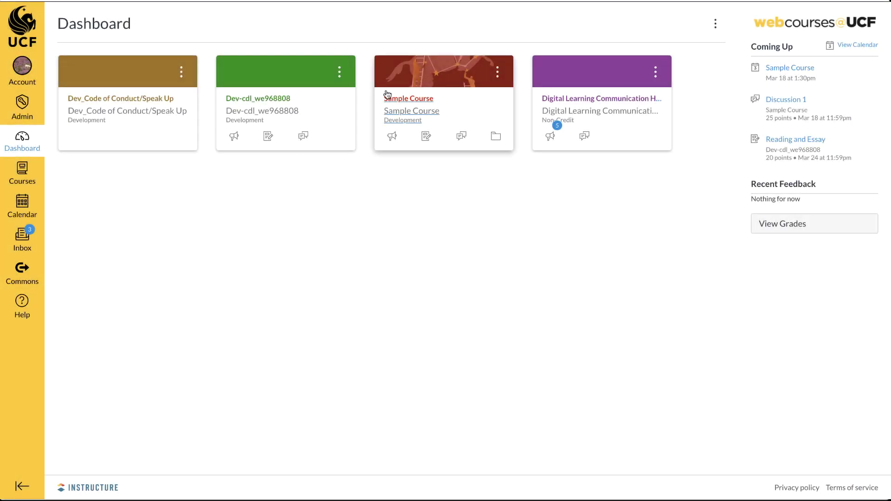
- Open the Sample Course's Zoom page and start editing its upcoming "Sample Course" meeting
click(396, 99)
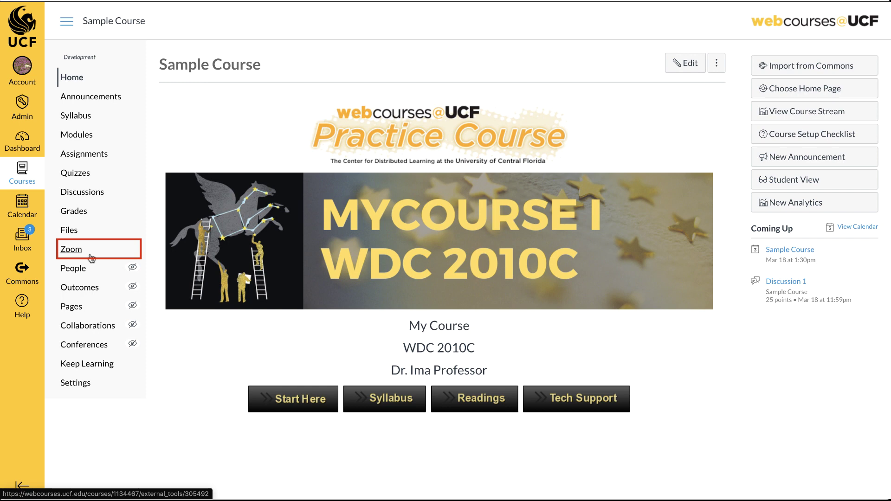
click(78, 253)
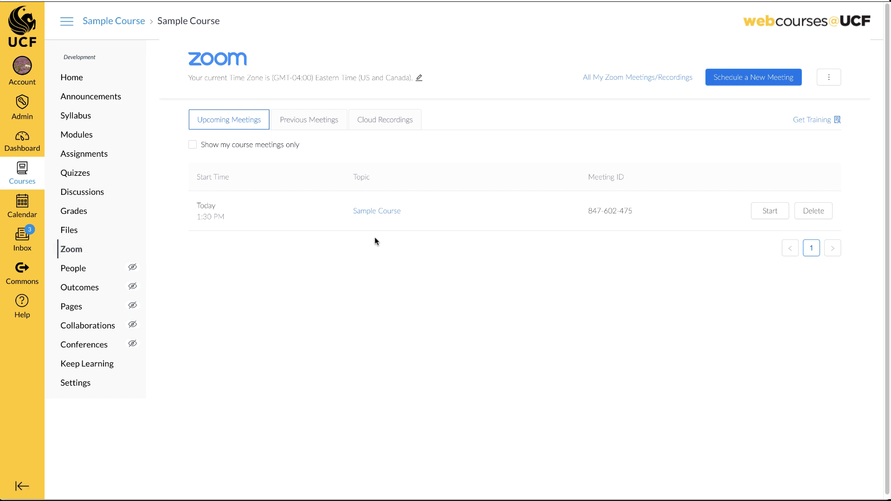
click(392, 216)
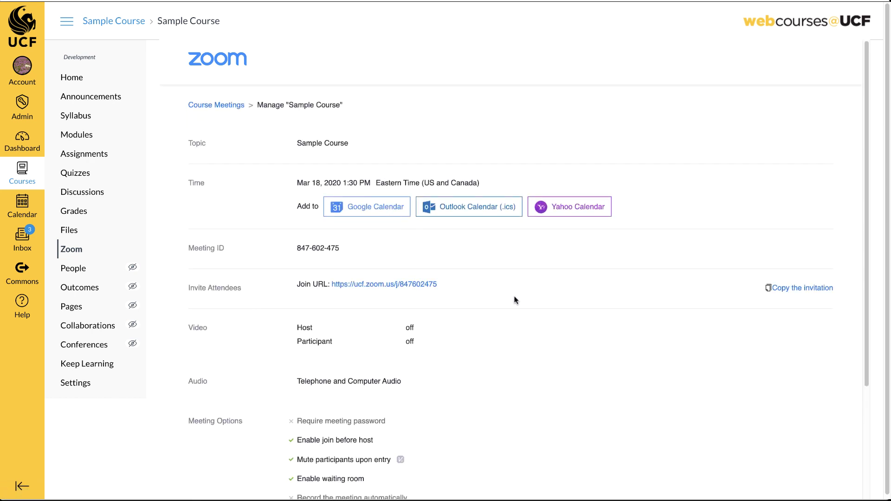
scroll(515, 301, down, 3)
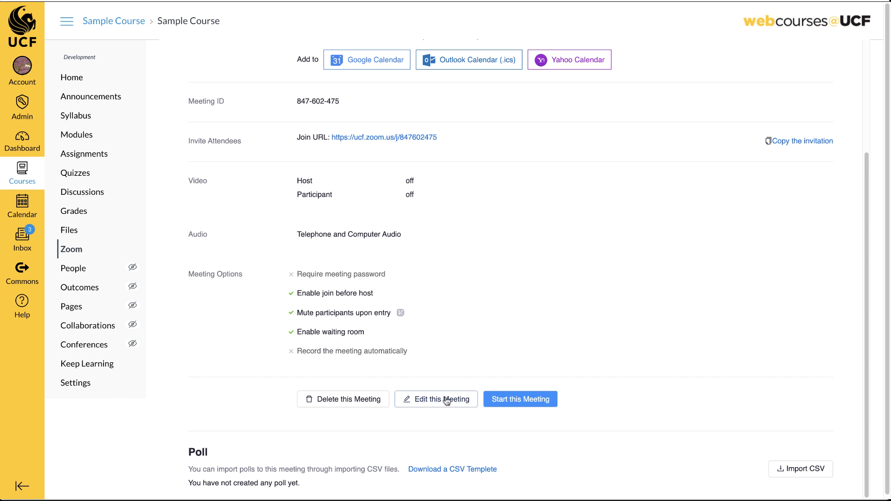
click(446, 400)
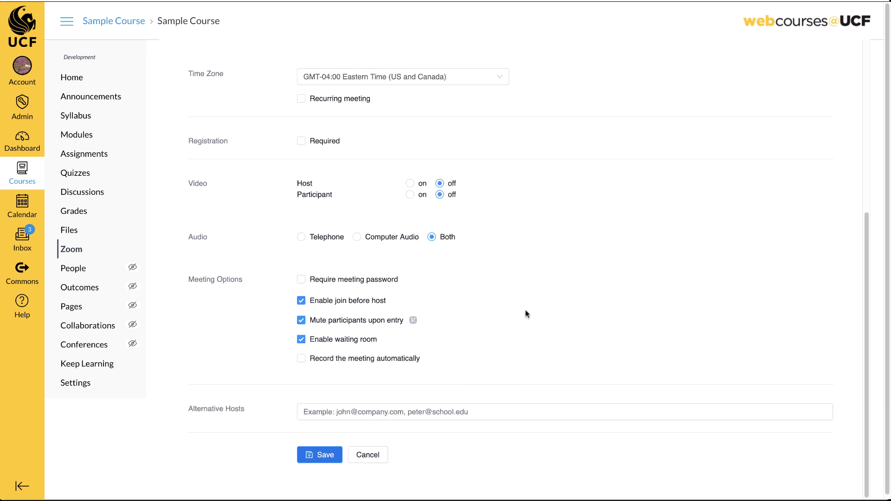
- Set the meeting to record automatically on the local computer and save the meeting settings
scroll(533, 316, up, 5)
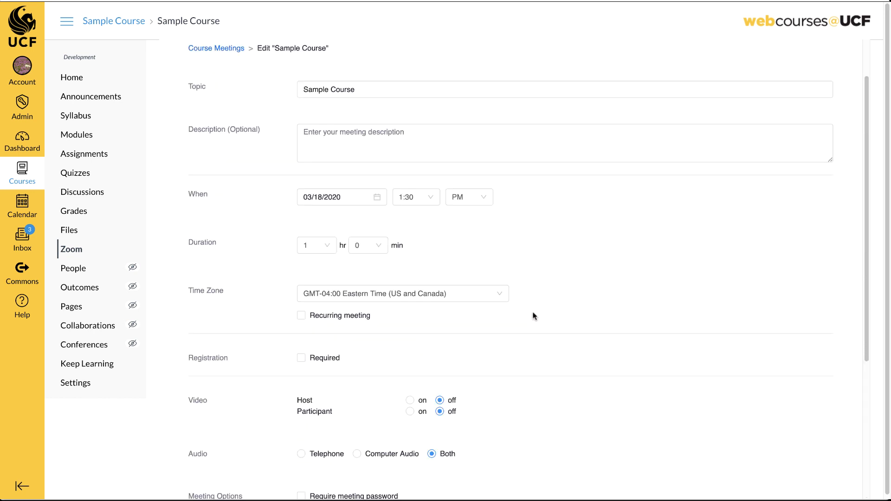
scroll(533, 315, down, 2)
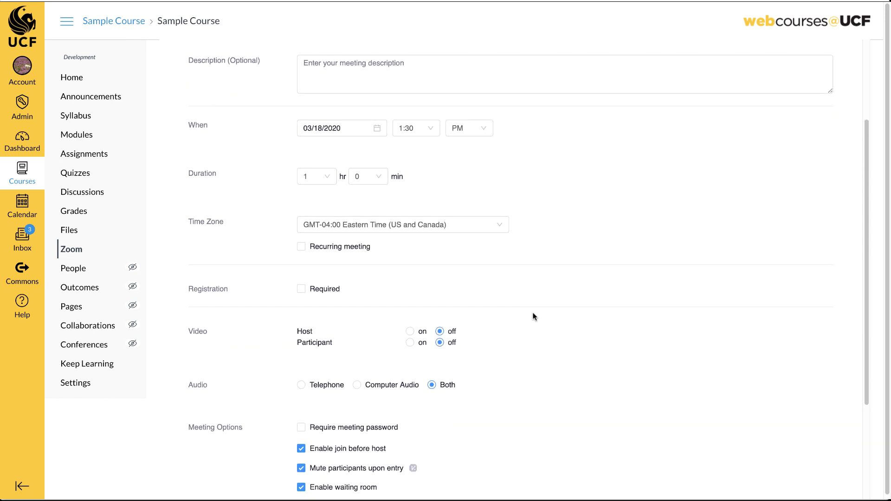
scroll(534, 316, down, 1)
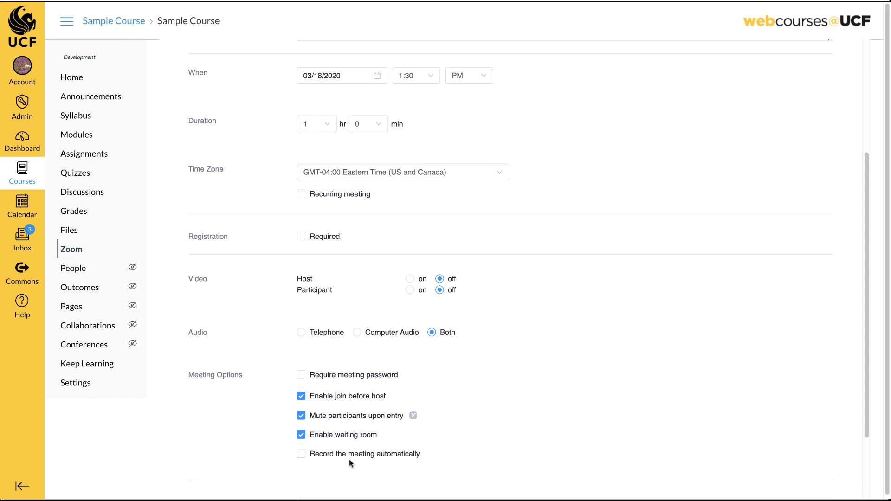
click(301, 454)
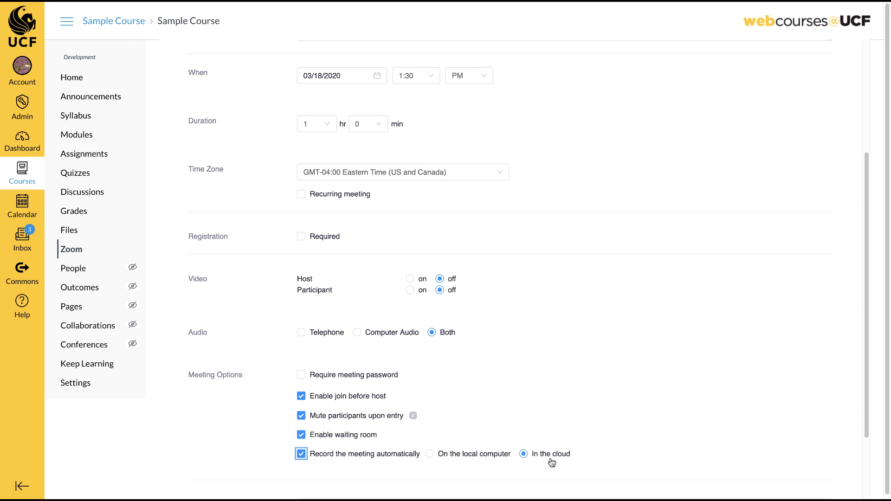
click(430, 454)
scroll(471, 469, down, 3)
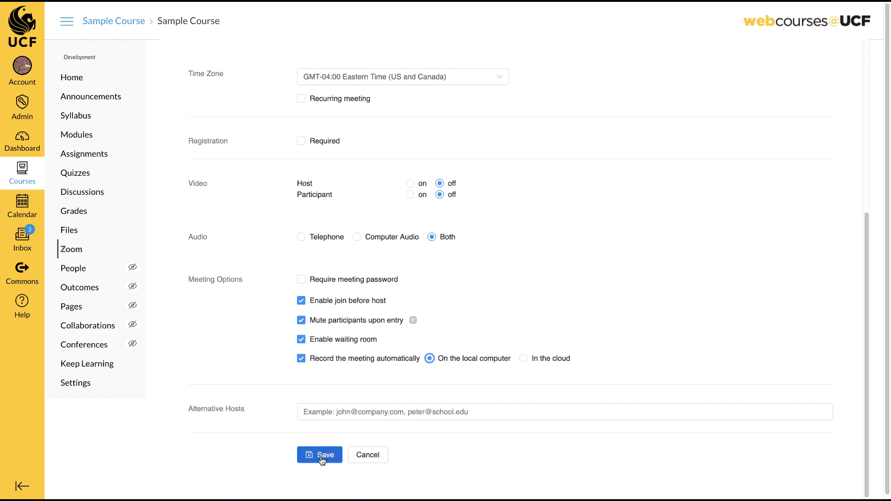
click(321, 458)
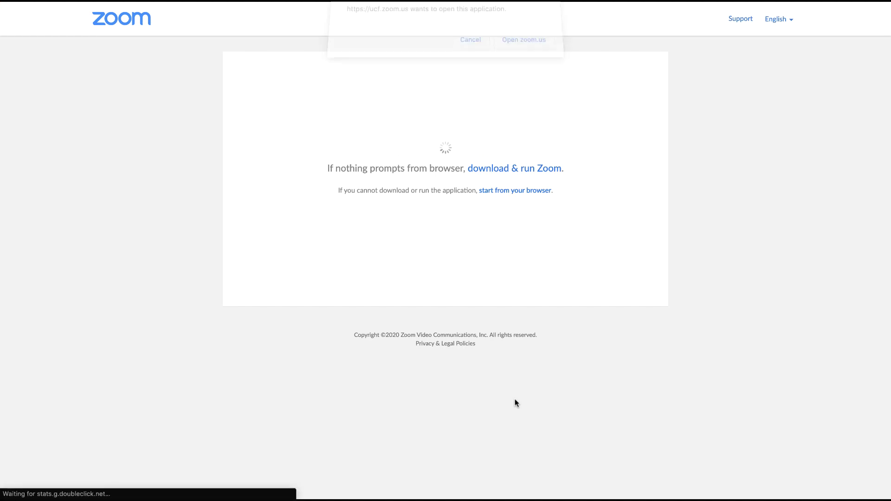
- Open the meeting in the Zoom application and record it on this computer, pausing and resuming the recording once
click(511, 41)
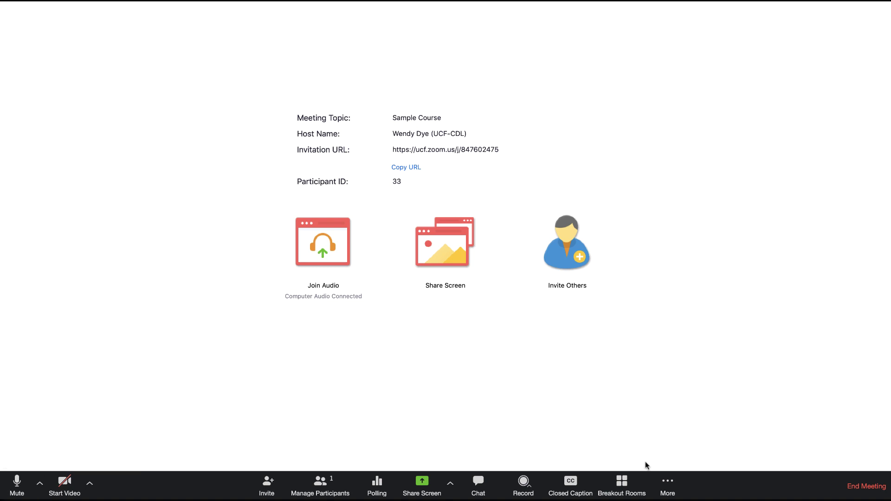
click(523, 484)
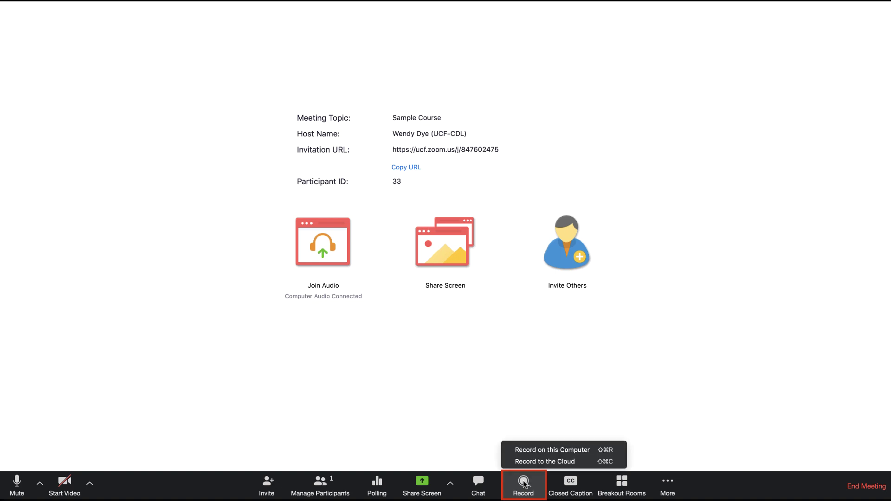
click(545, 450)
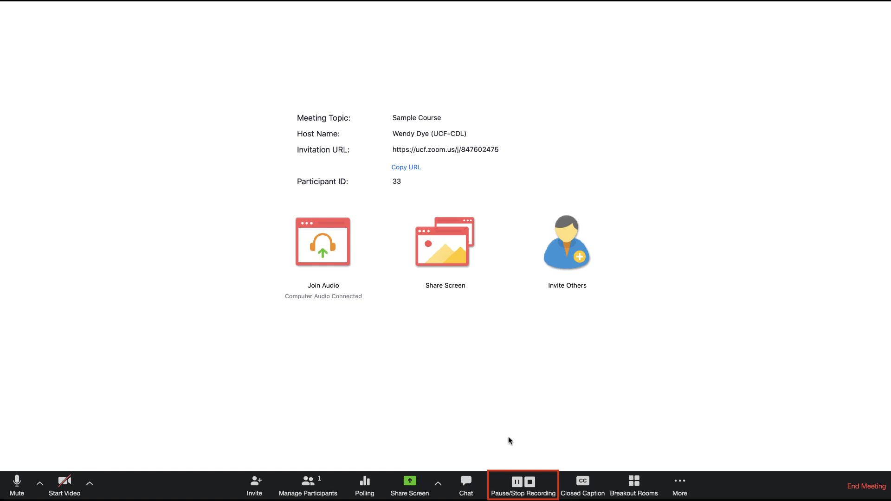
click(517, 486)
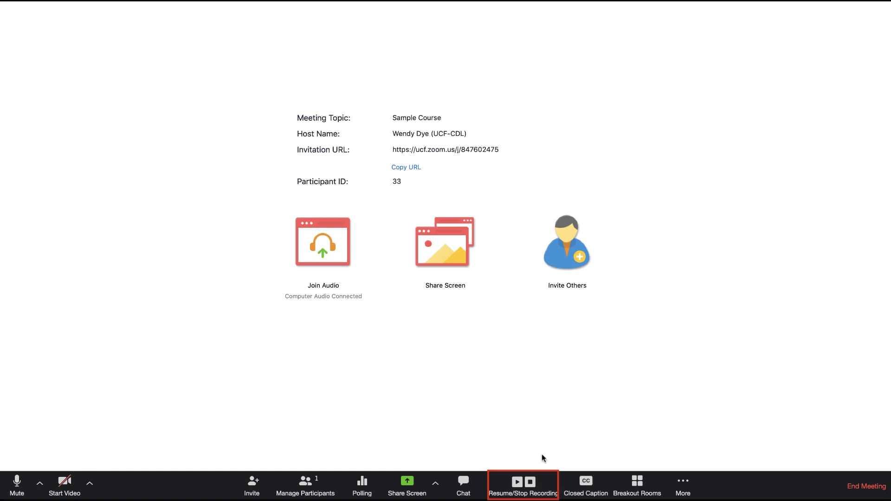
click(517, 482)
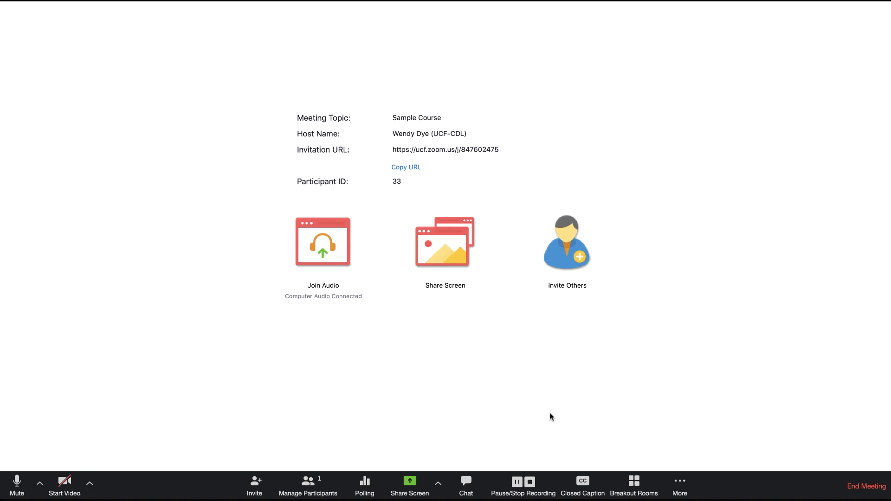
- Stop the recording and end the meeting for all participants
click(530, 482)
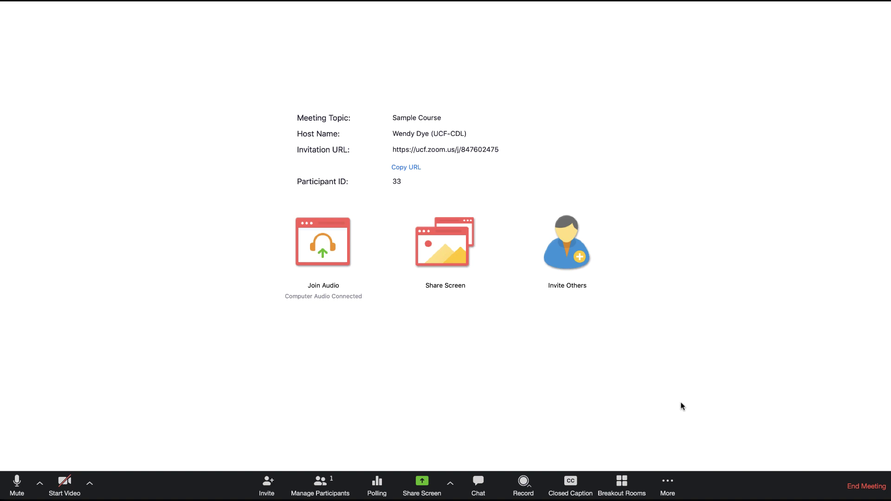
click(866, 486)
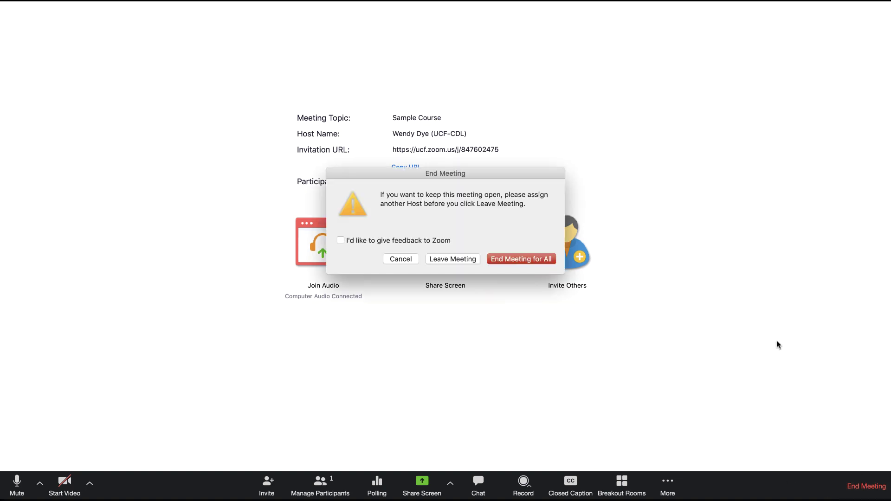
click(526, 260)
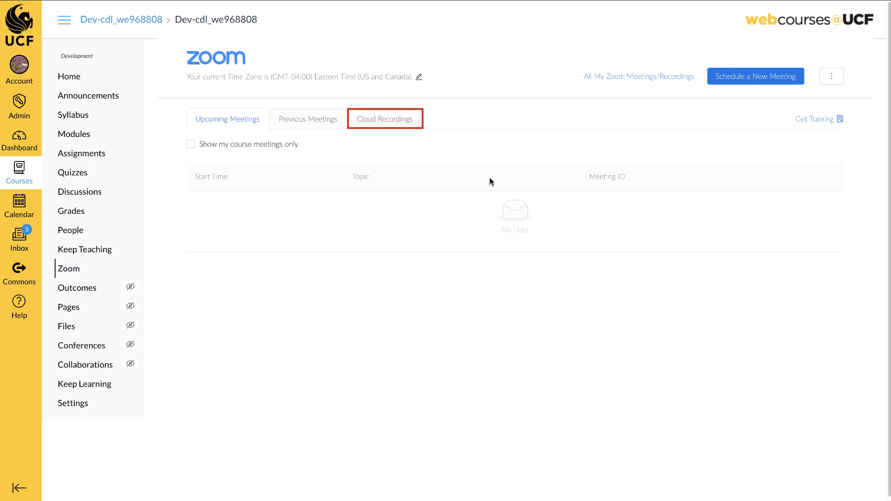
- Publish the "Chapter One Lecture" recording in the Dev-cdl_we968808 course's Zoom cloud recordings
click(388, 120)
click(388, 122)
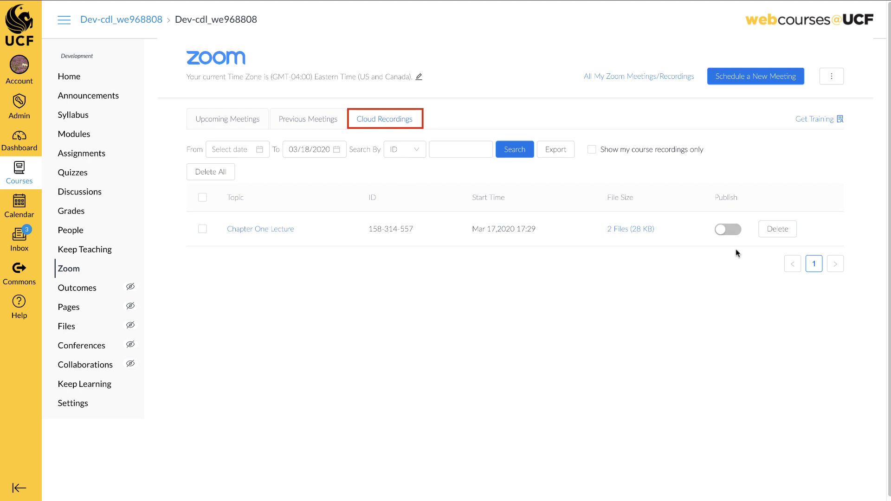
click(734, 234)
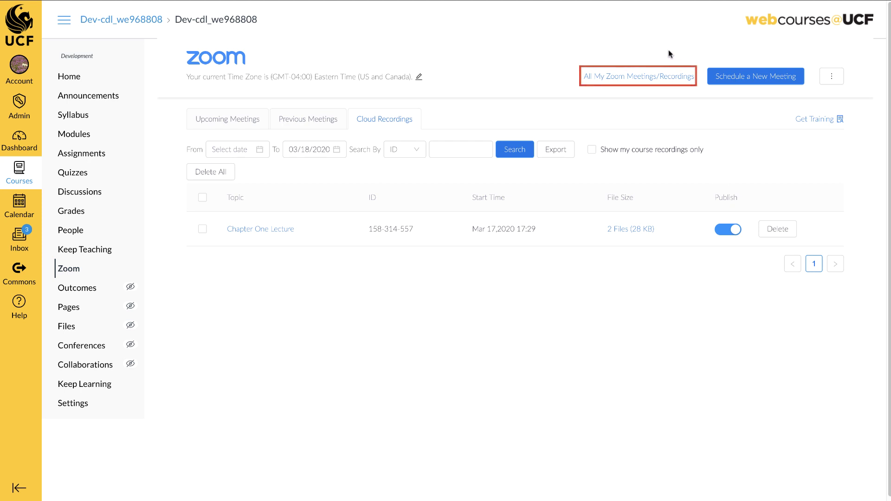
- View the cloud recordings across all personal Zoom meetings rather than only this course's
click(637, 76)
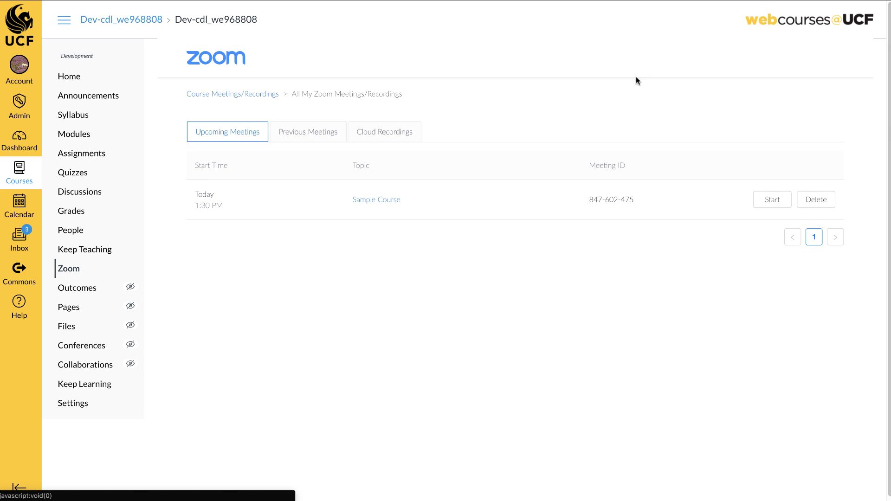
click(412, 130)
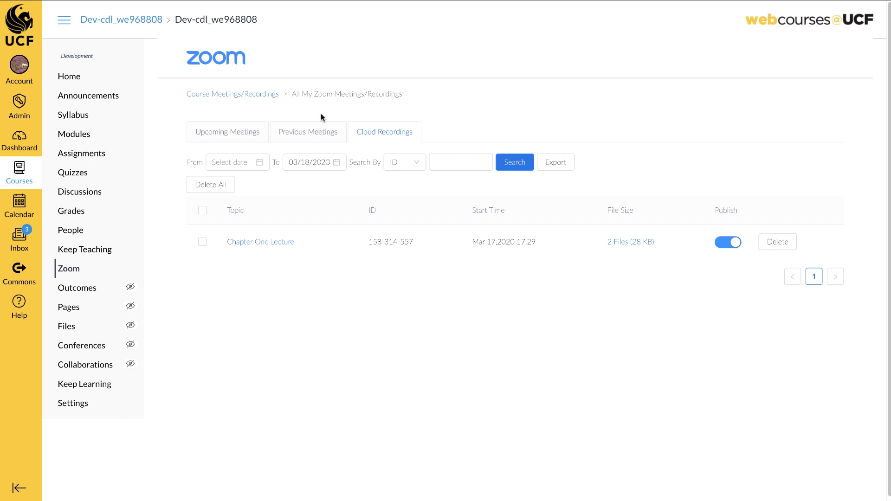
- Open the "Zoom Lecture Recording Ch 1" page from Module 1 for editing
click(84, 134)
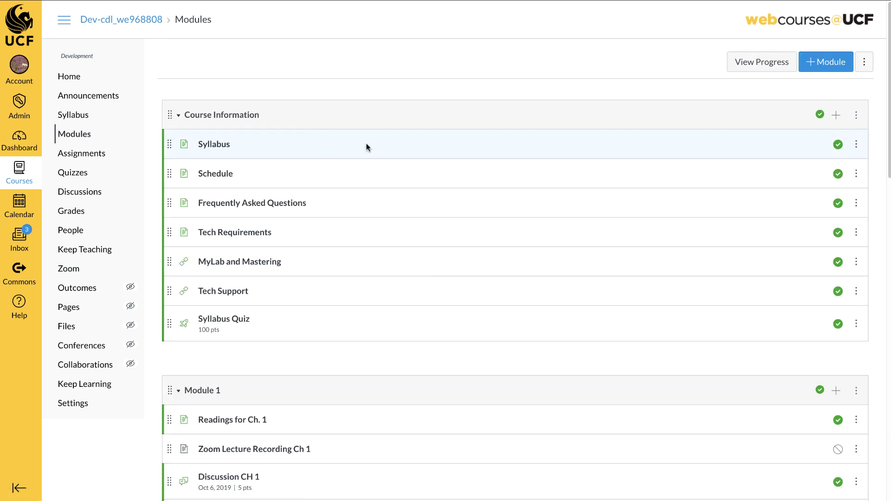
scroll(457, 292, down, 2)
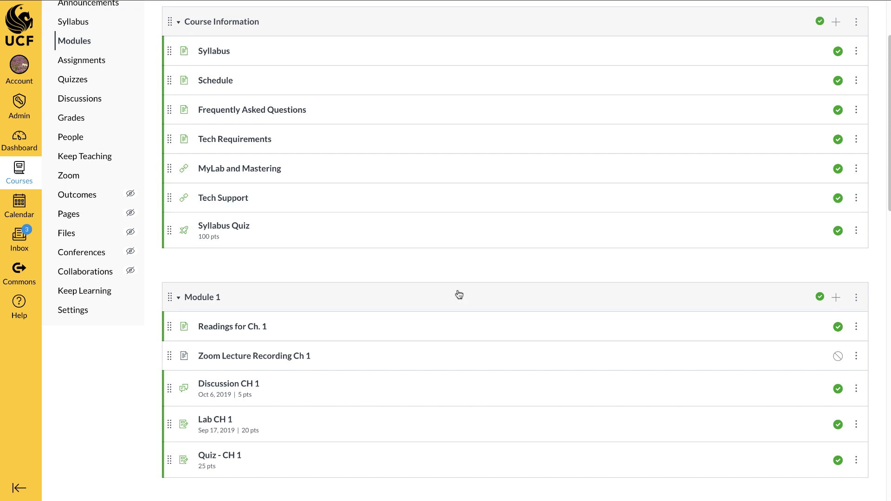
click(274, 356)
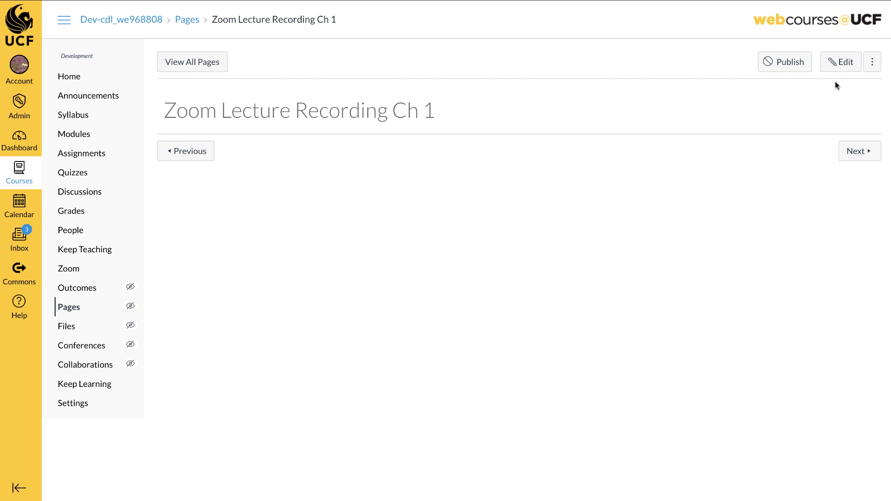
click(842, 65)
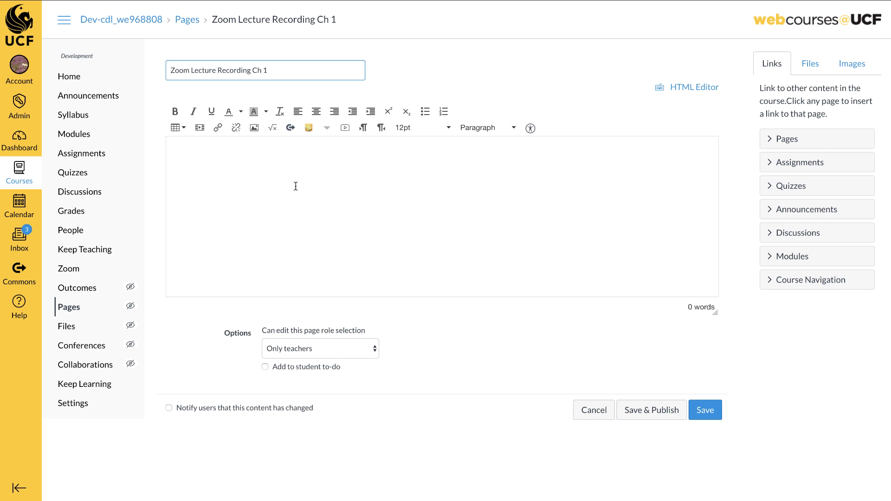
- Upload the GMT20200317 MP4 video from the Zoom folder and embed it in the page as a media comment
click(345, 127)
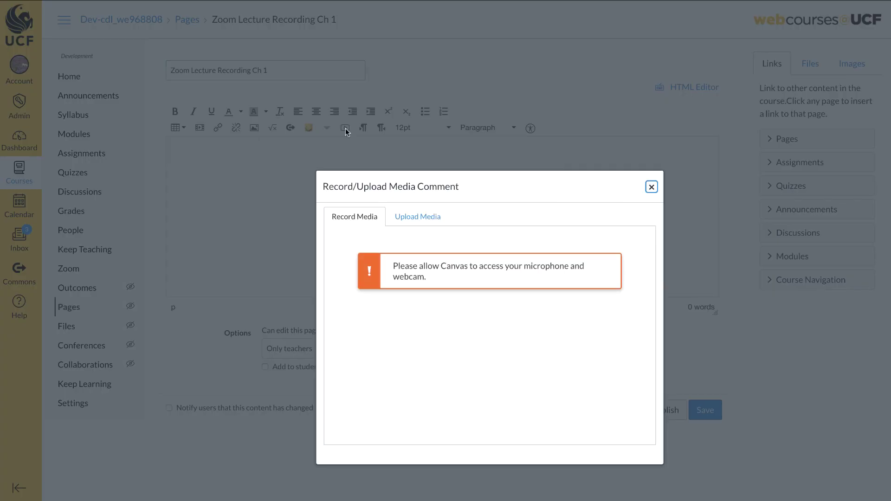
click(411, 222)
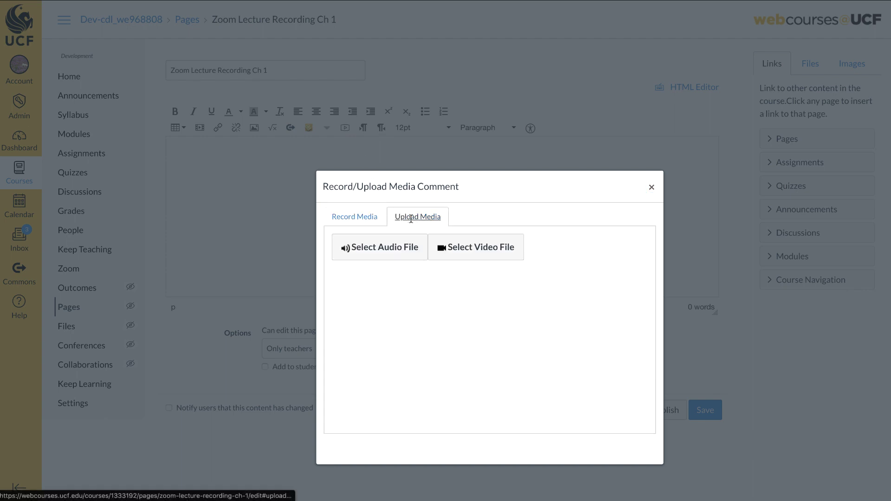
click(460, 261)
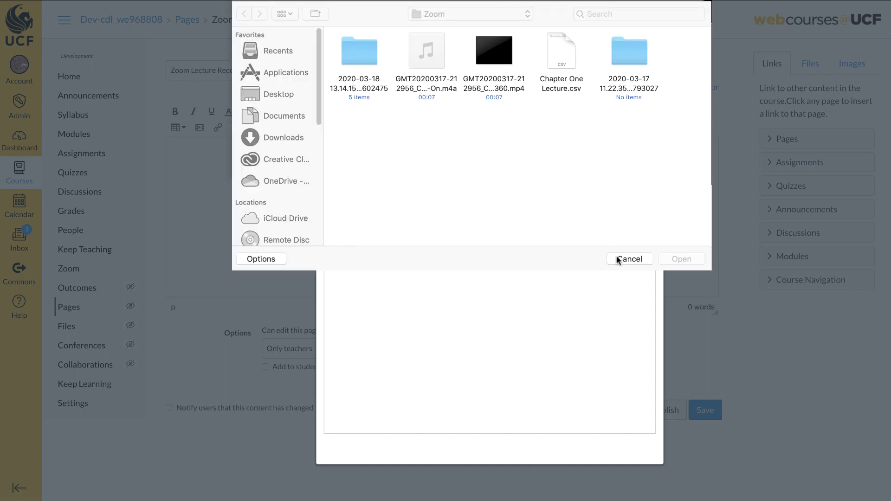
click(532, 264)
click(506, 86)
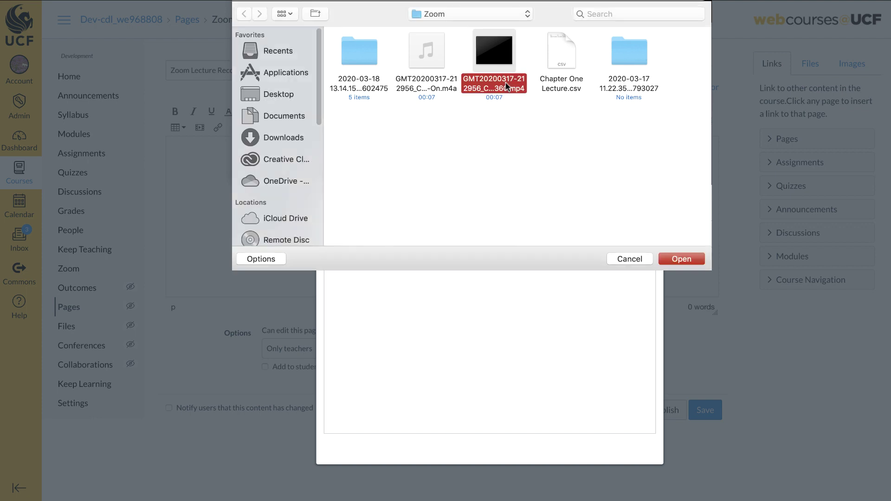
click(681, 258)
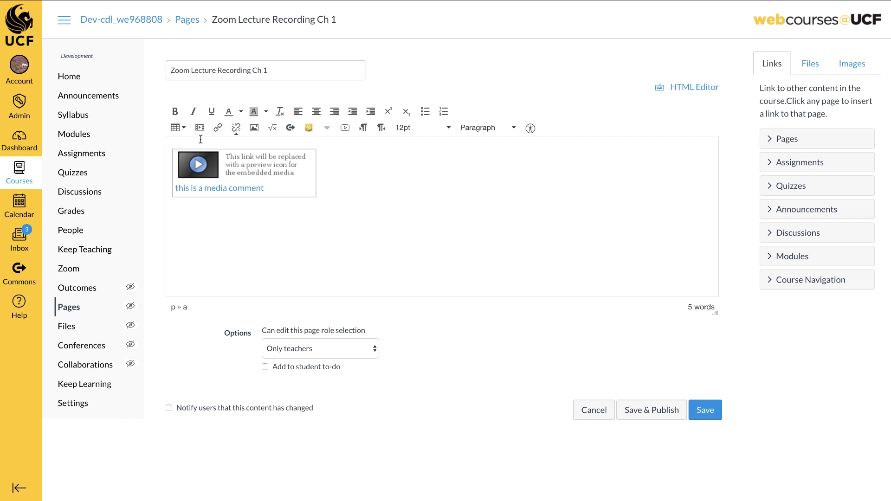
- Add the line "Please View" above the embedded video, then save and publish the page
key(Return)
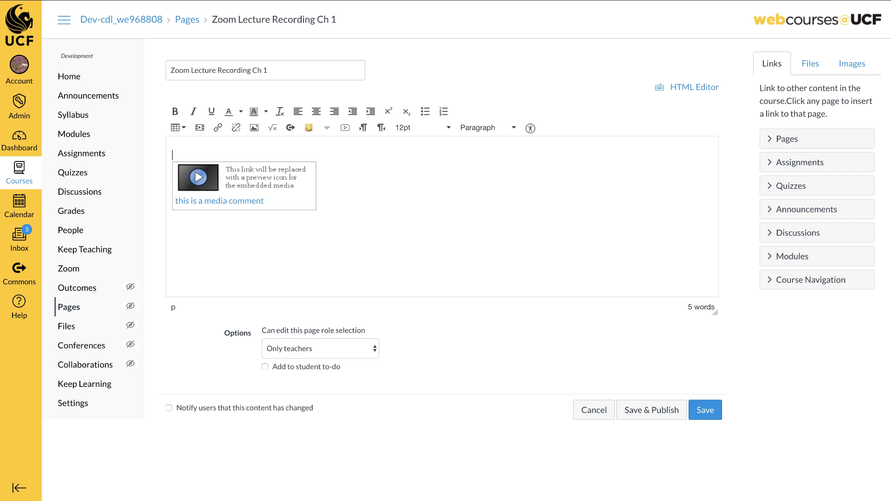
text(Please View)
click(668, 411)
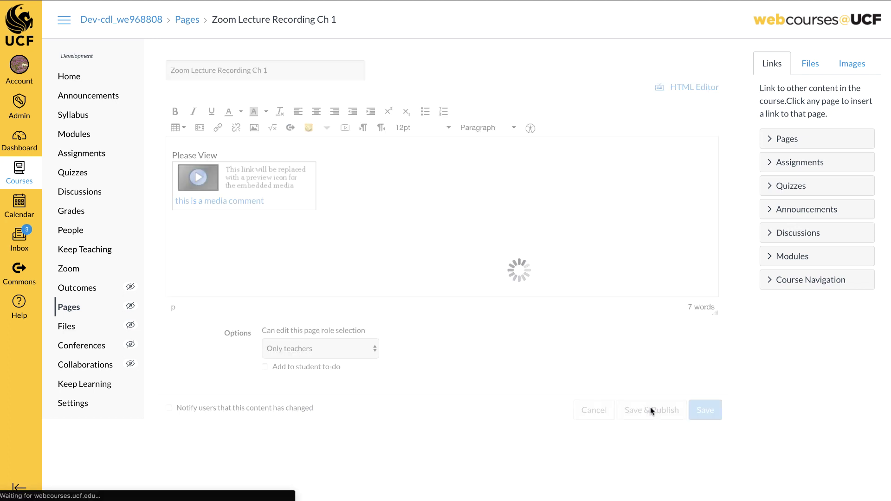